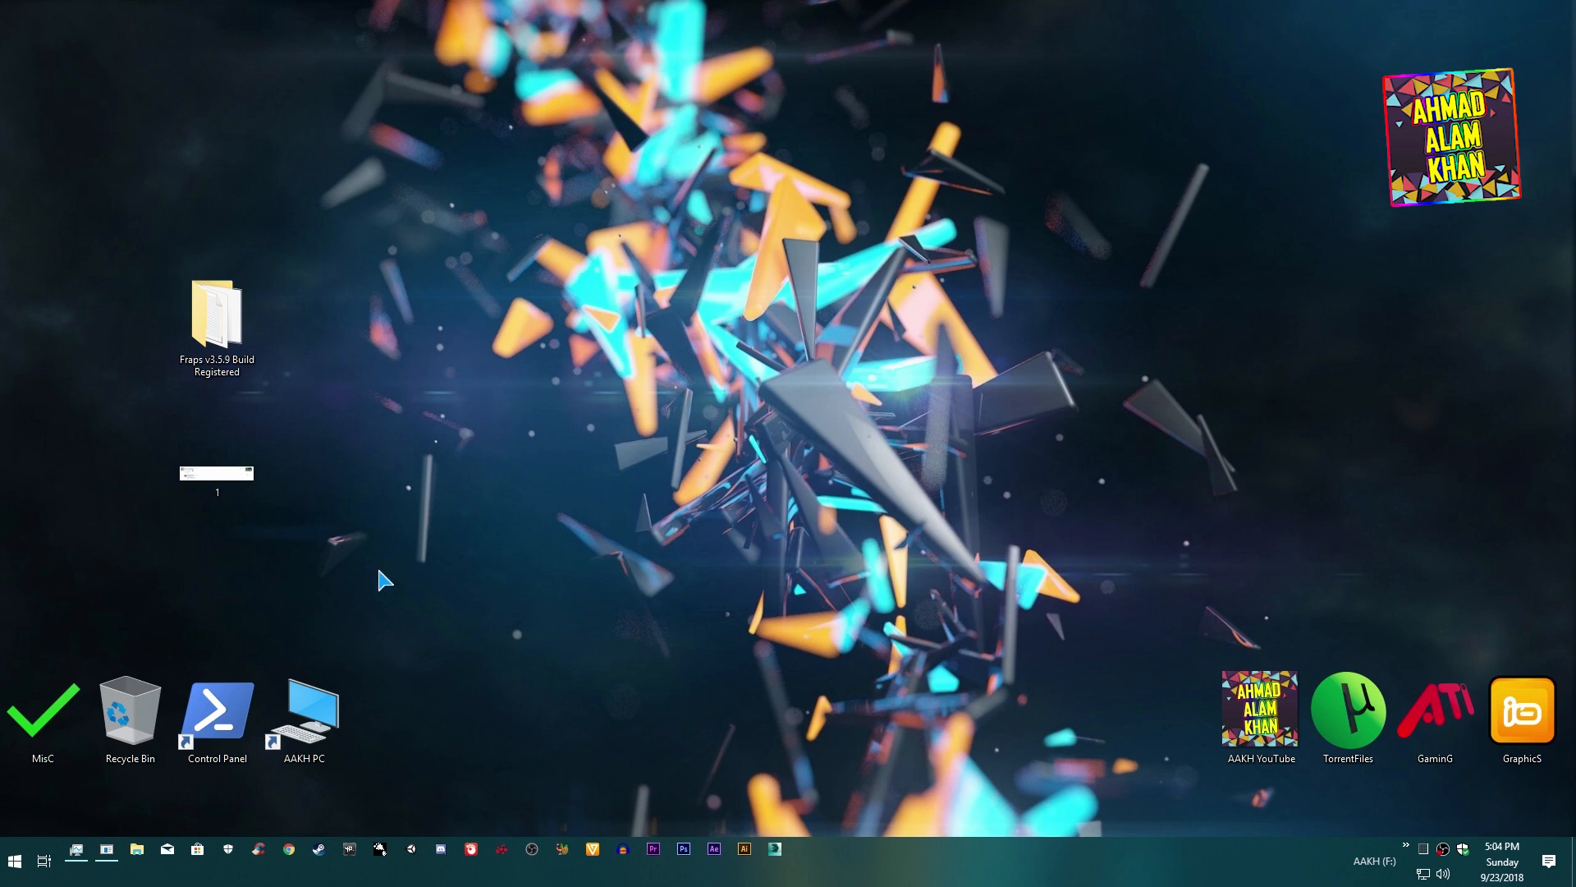
# - View the screenshot 1.PNG enlarged in Windows Photos, then close the viewer
pyautogui.doubleClick(217, 475)
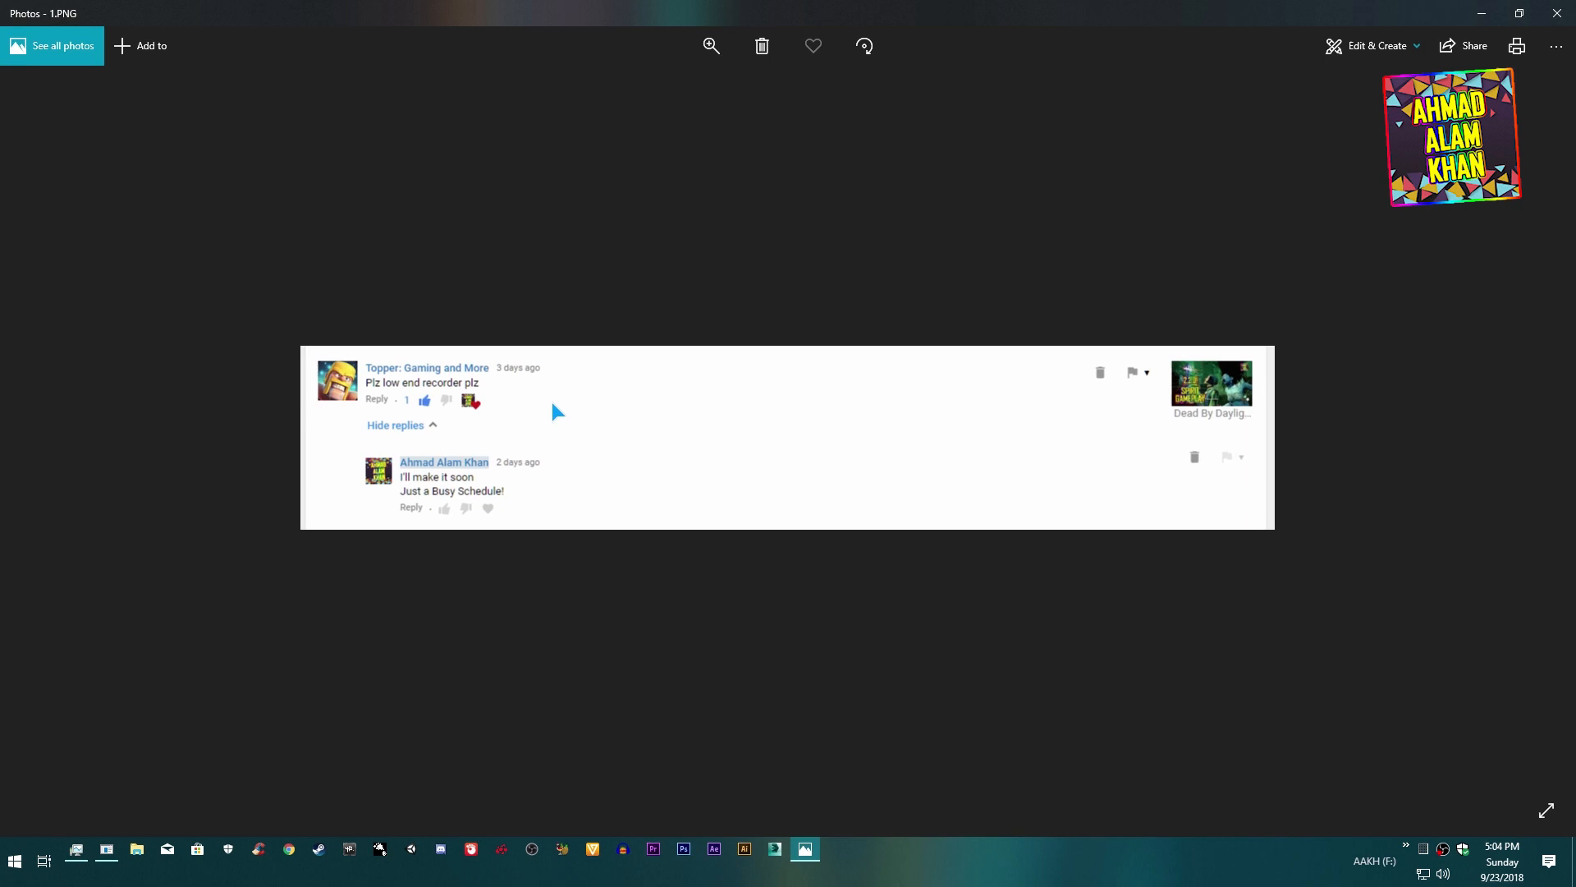
pyautogui.scroll(2, 550, 397)
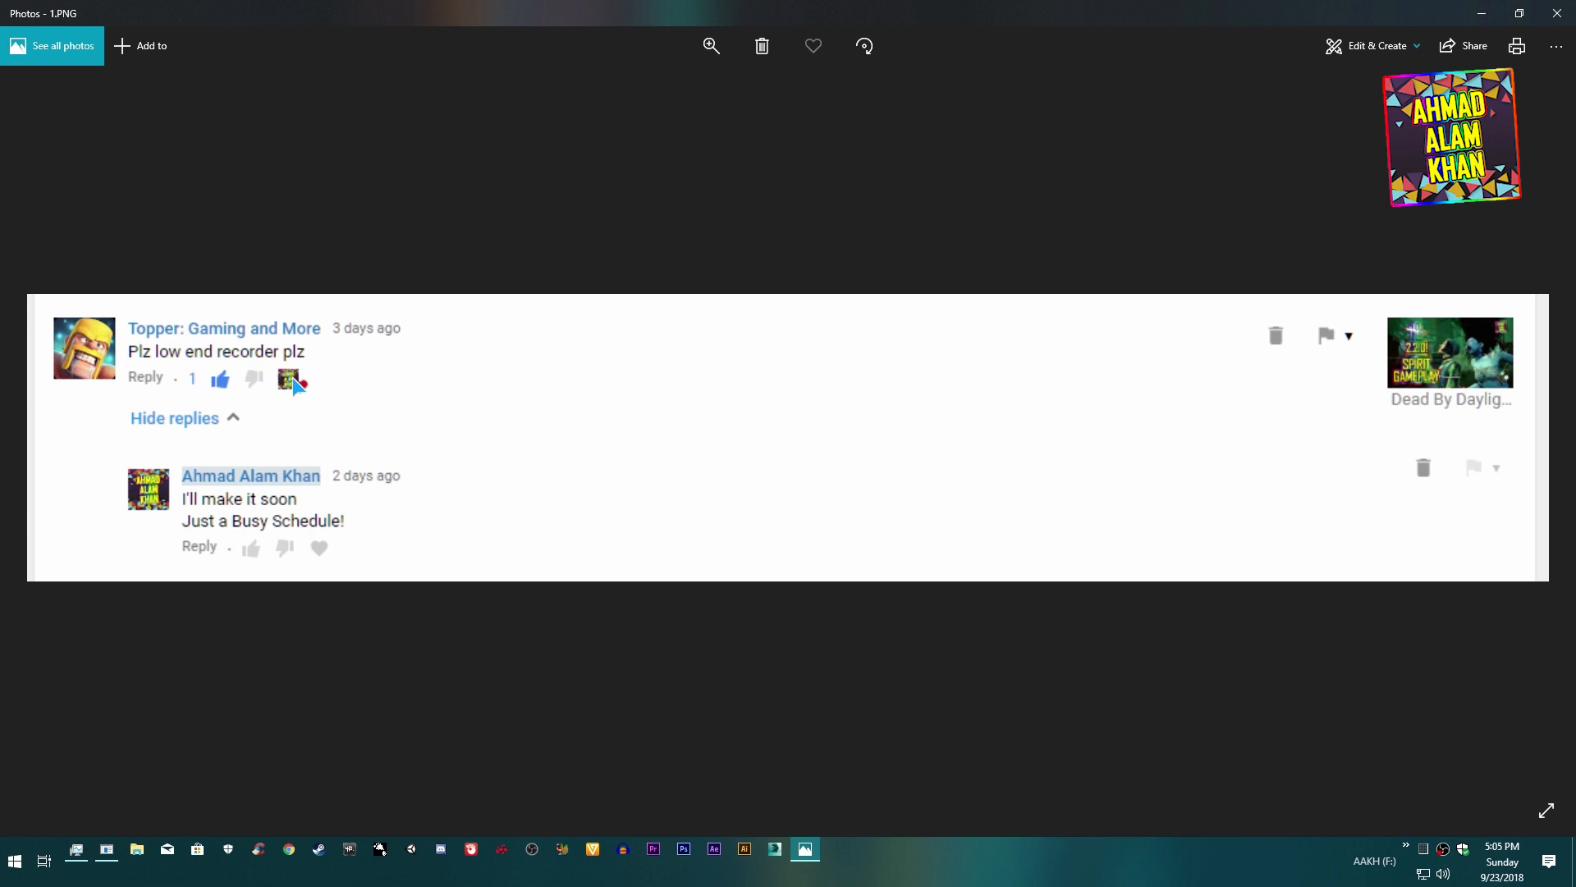
pyautogui.click(1556, 14)
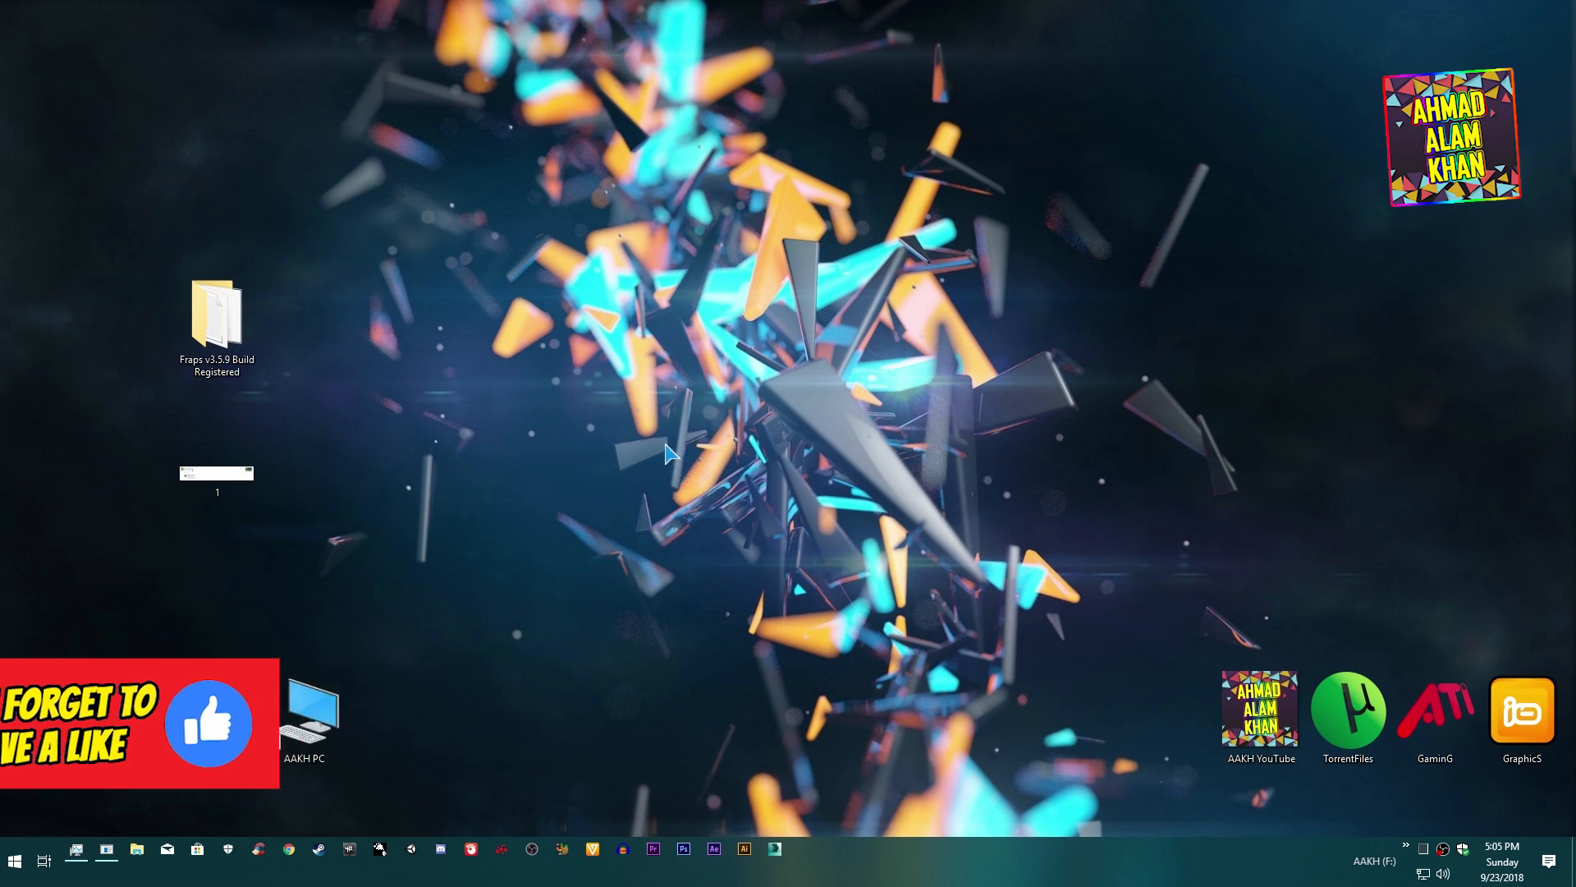
# - Run the Fraps 3.5.9 setup into C:\Fraps with the default Start Menu folder and finish
pyautogui.doubleClick(217, 317)
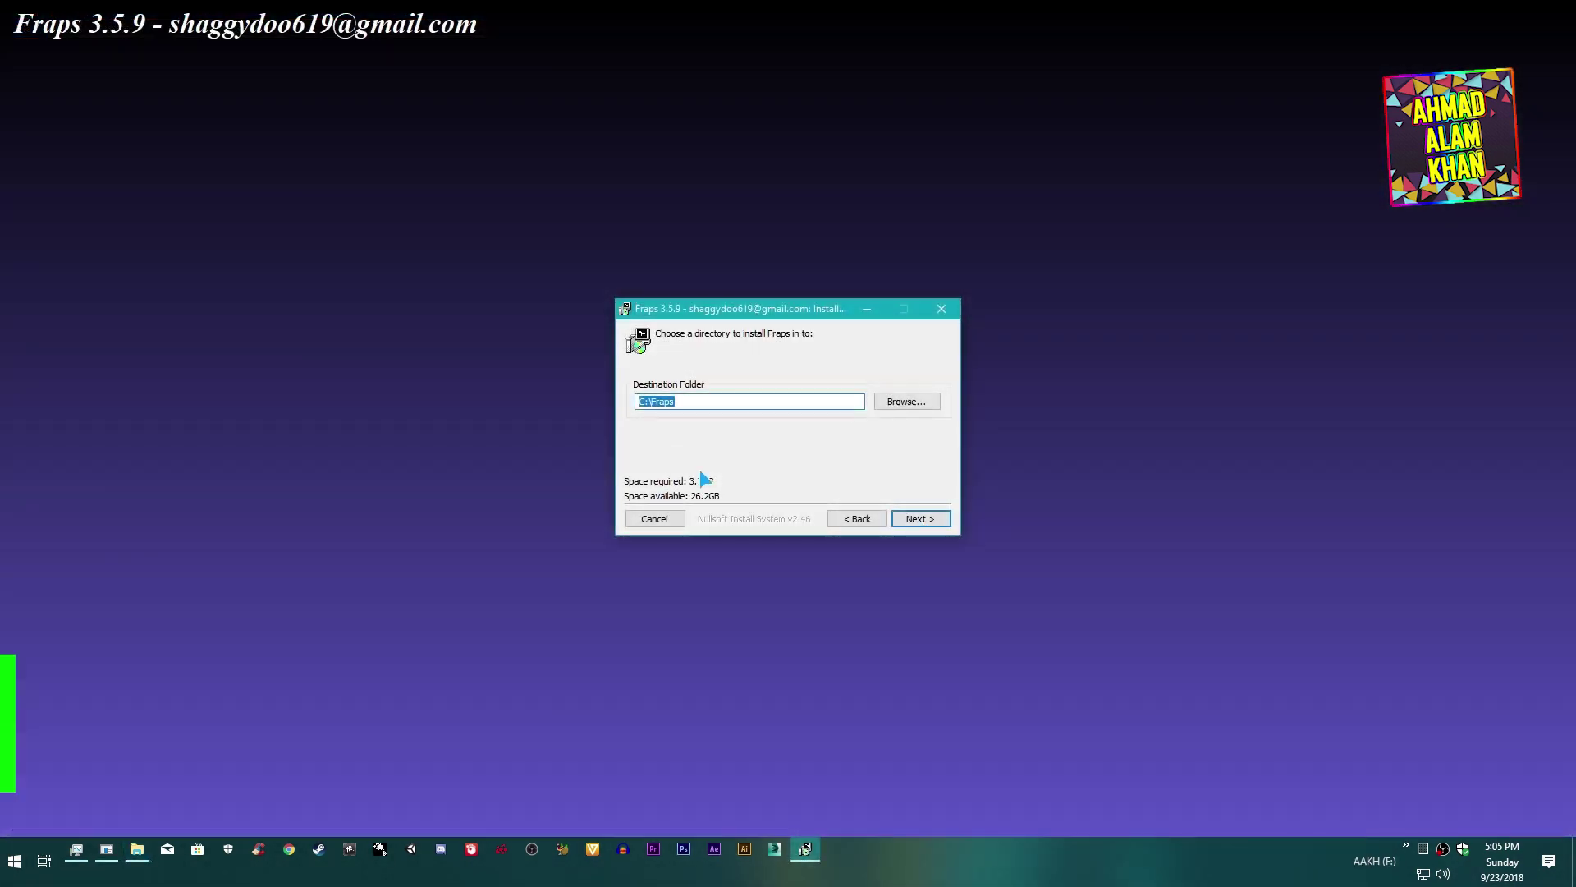
pyautogui.click(675, 400)
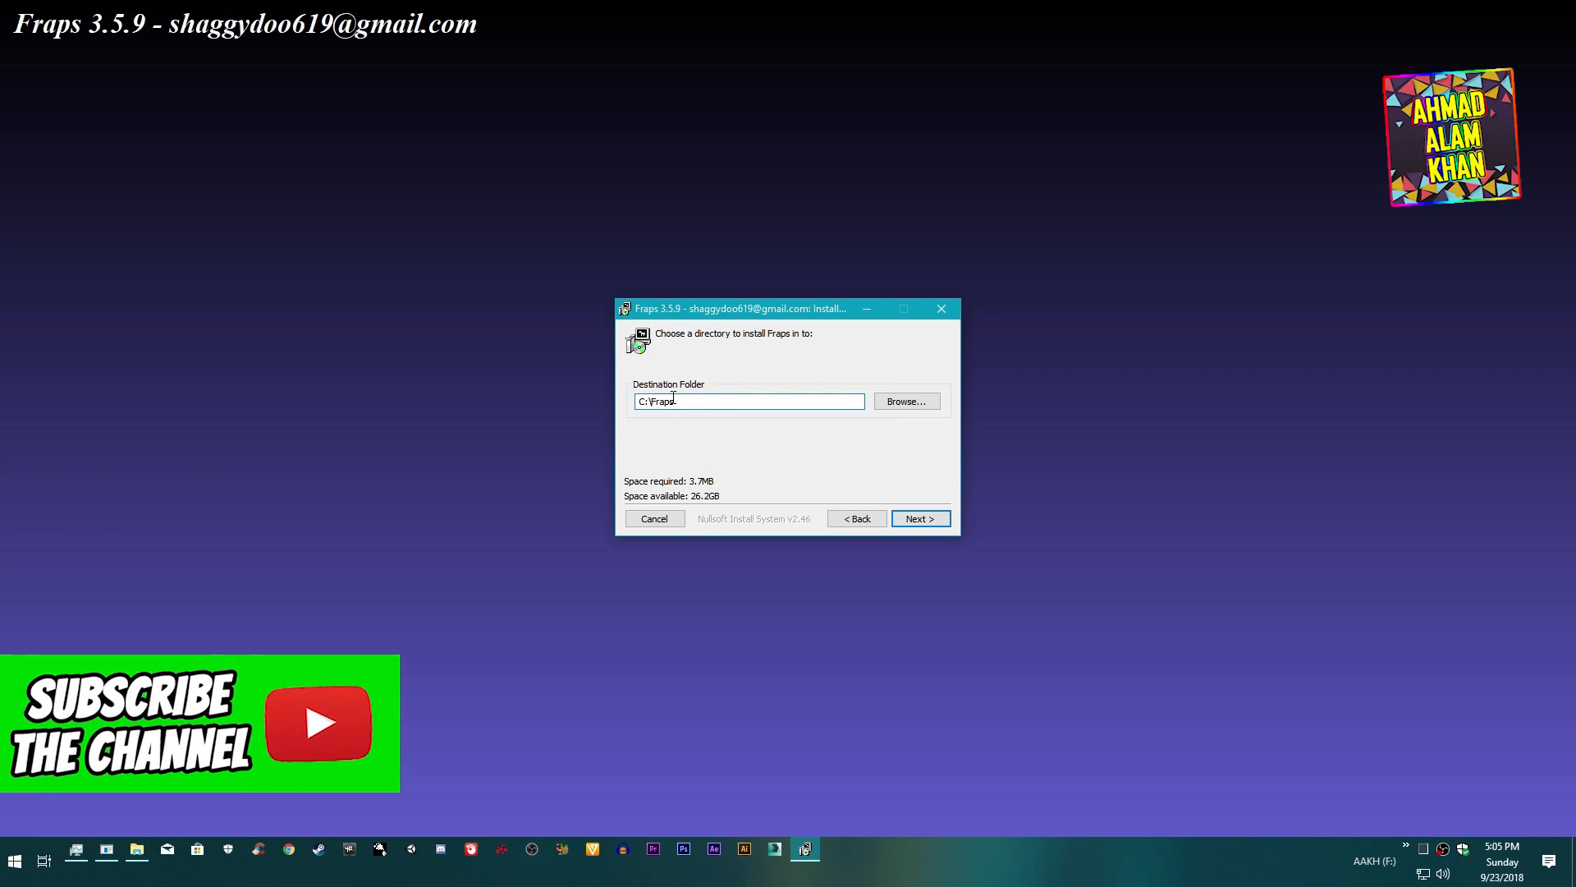
pyautogui.click(921, 518)
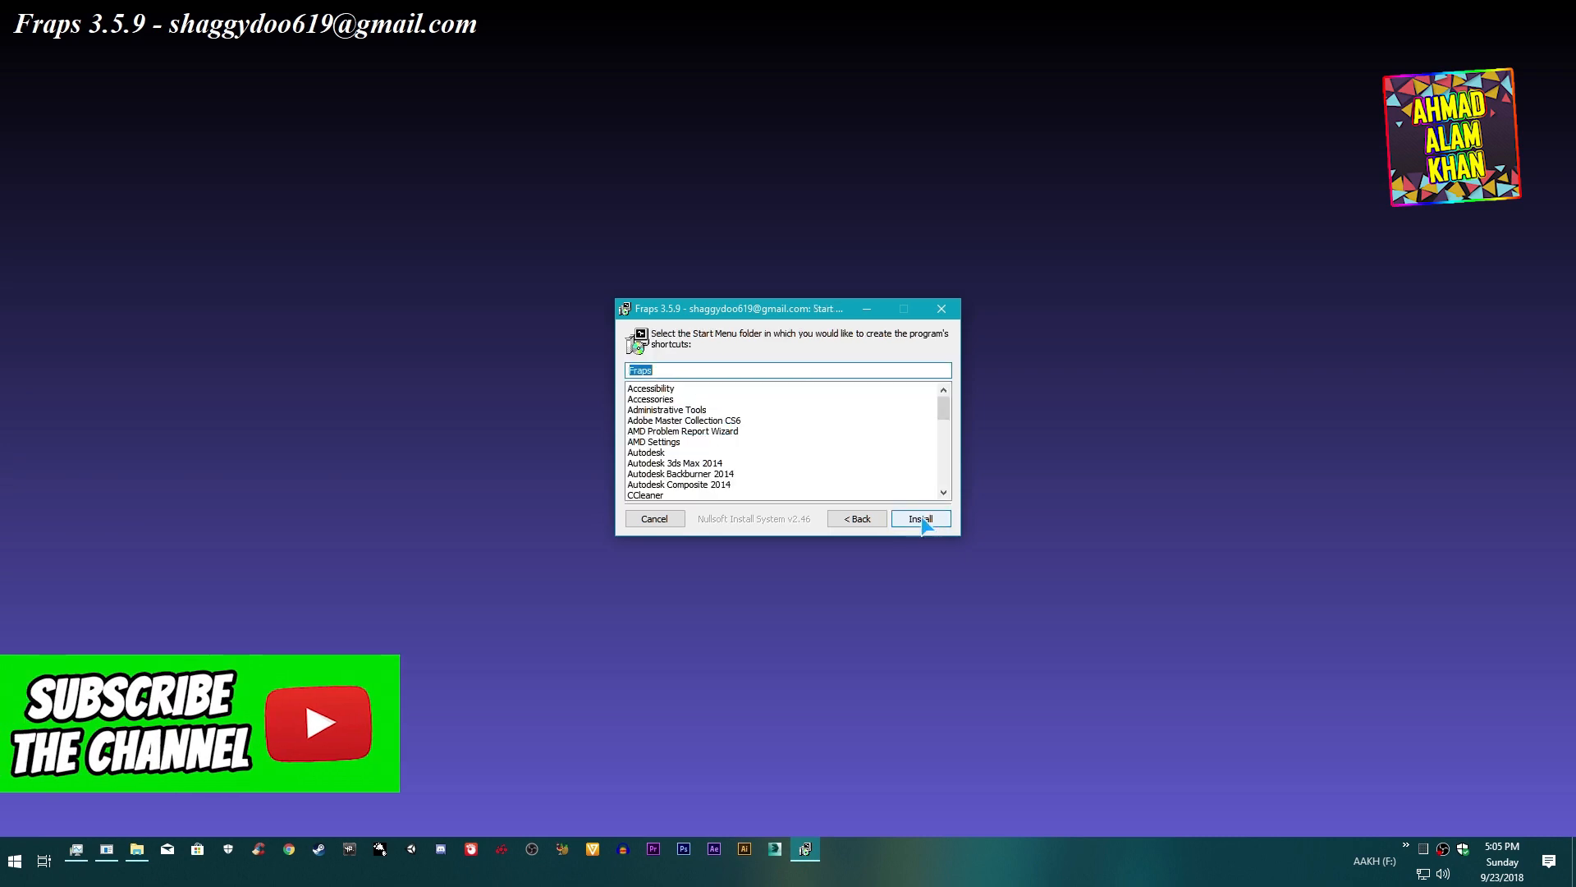
pyautogui.click(920, 519)
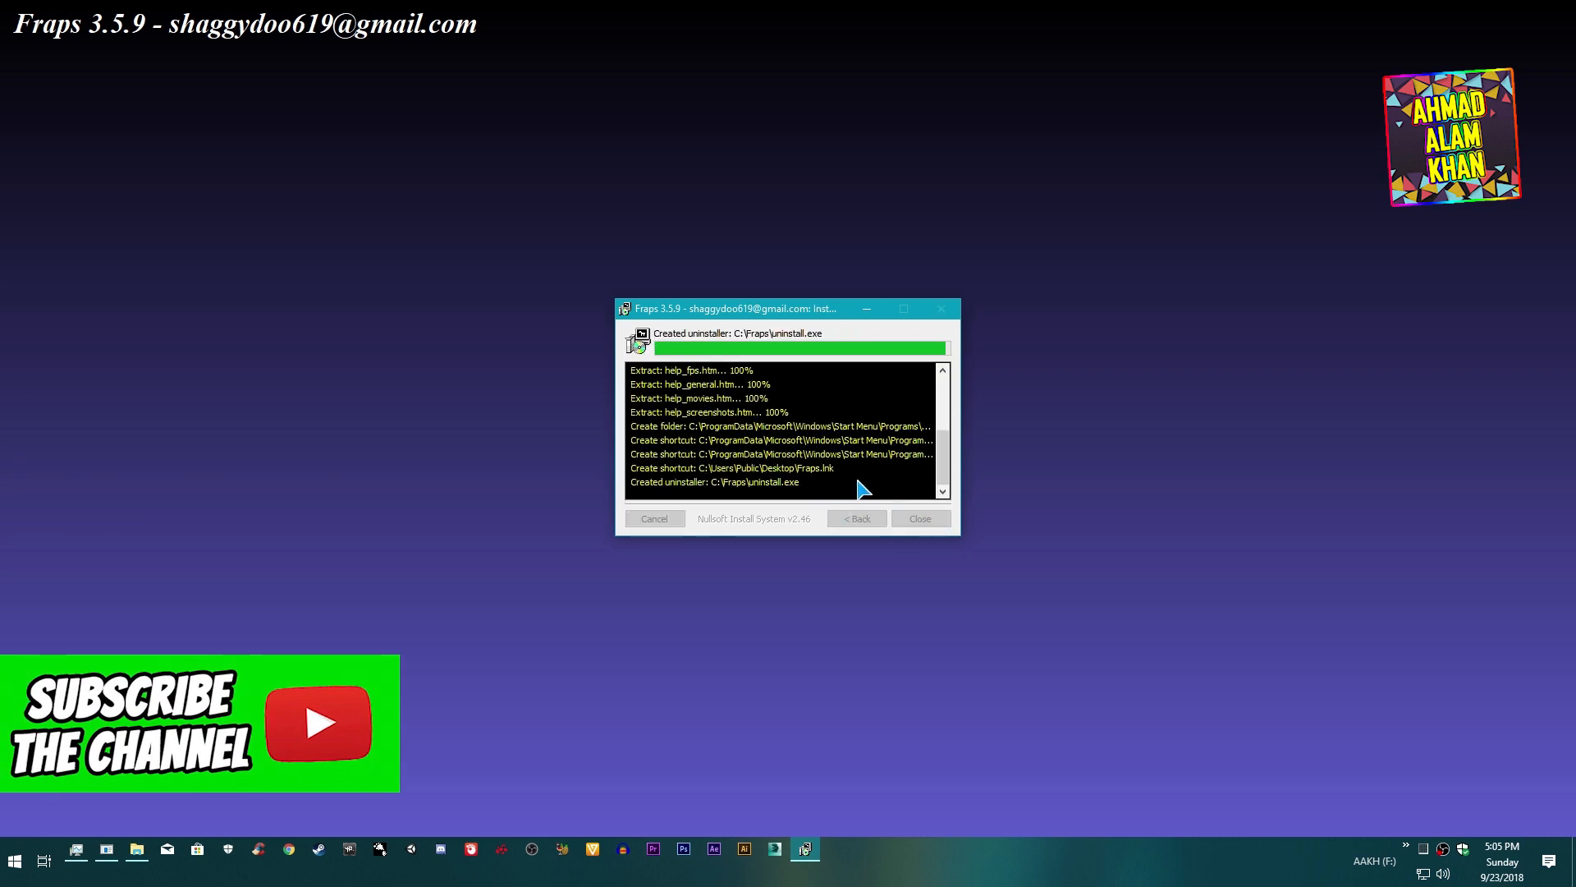
pyautogui.click(920, 518)
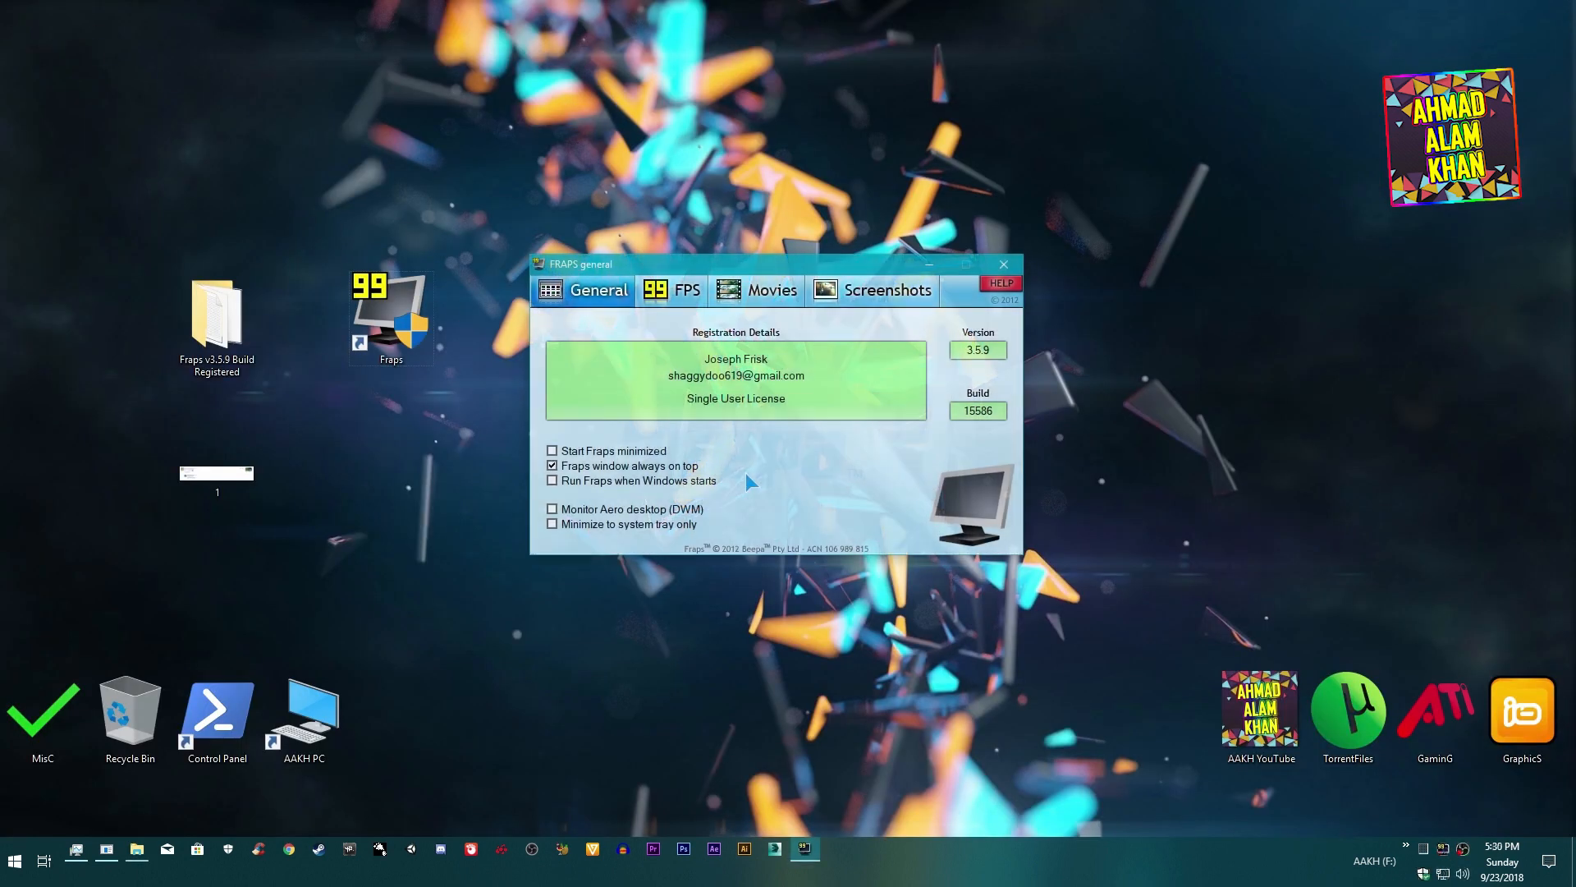
# - Disable 'Fraps window always on top' and enable 'Minimize to system tray only' on General
pyautogui.click(628, 467)
pyautogui.click(594, 527)
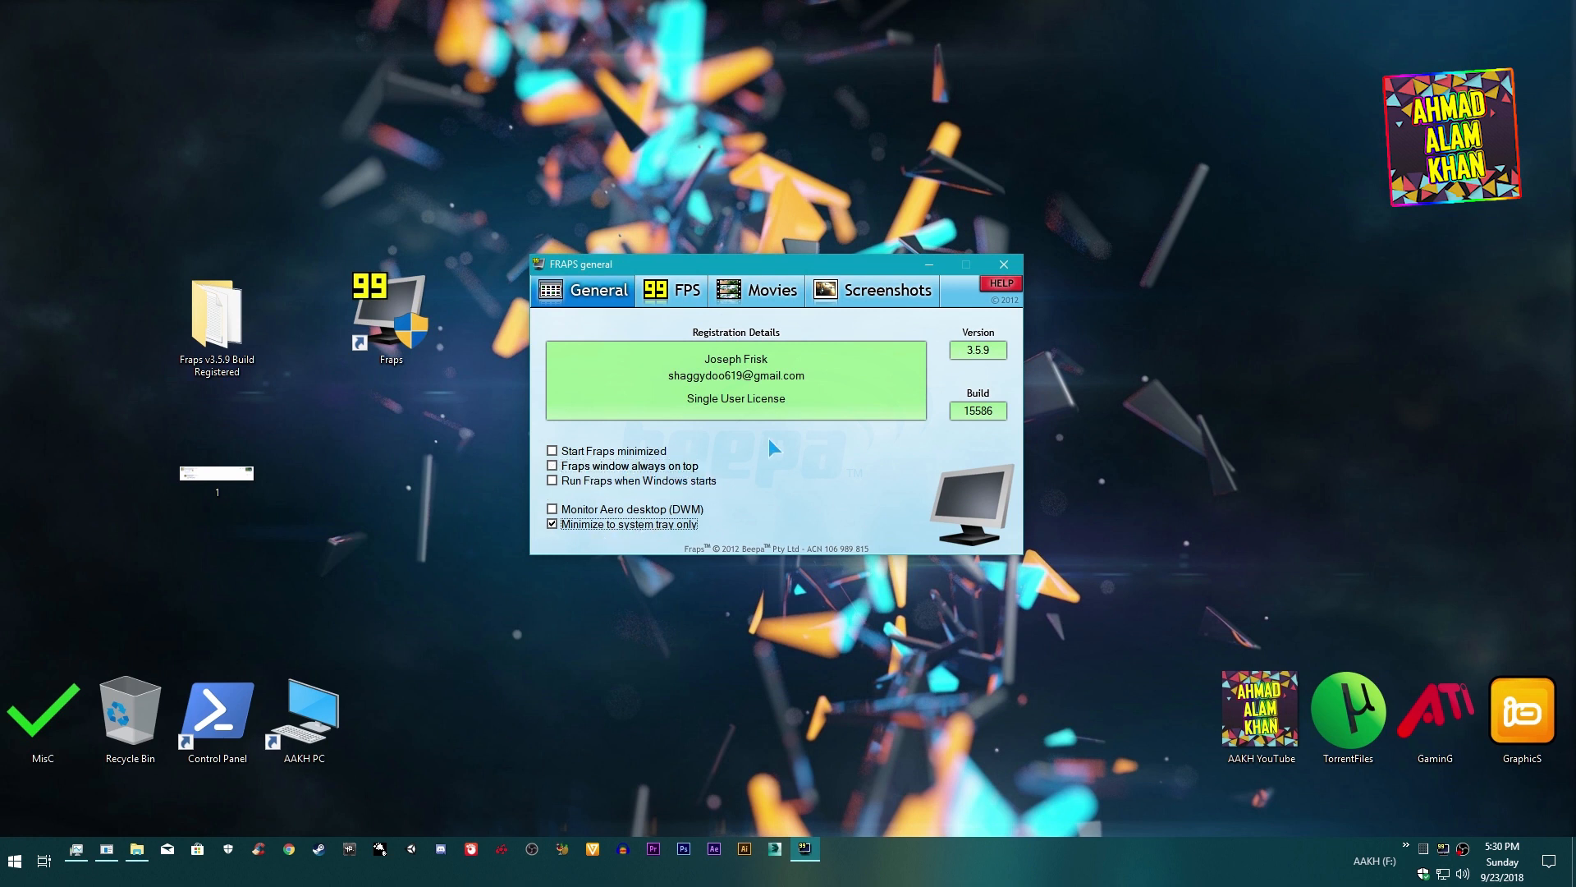
pyautogui.click(676, 291)
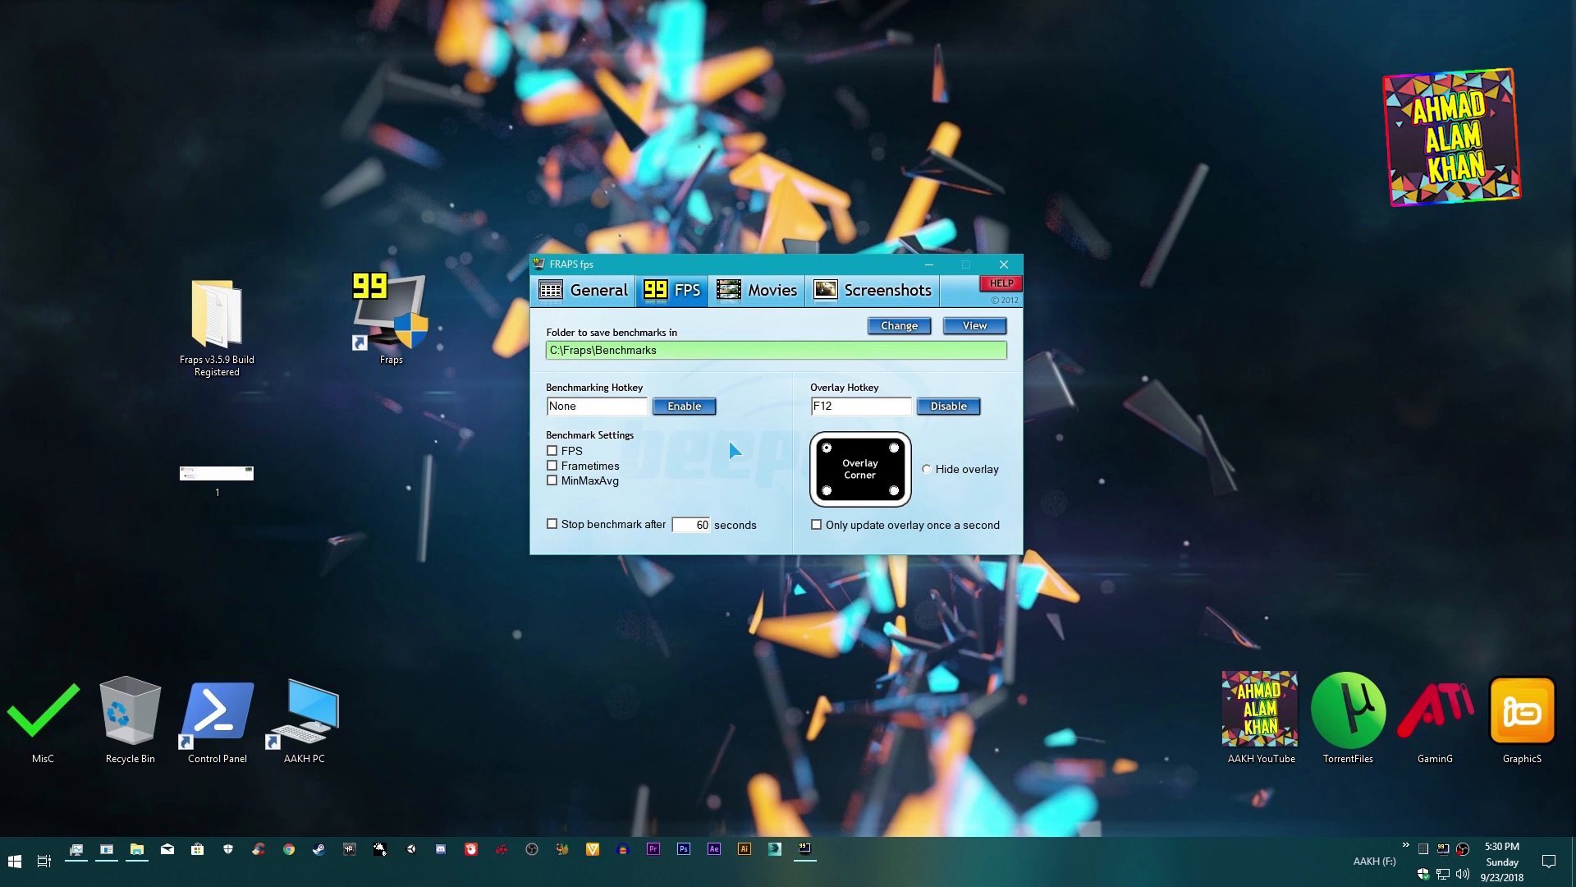
# - Try the FPS overlay in the top-right corner, then keep it in the top-left
pyautogui.click(894, 449)
pyautogui.click(827, 449)
pyautogui.click(765, 290)
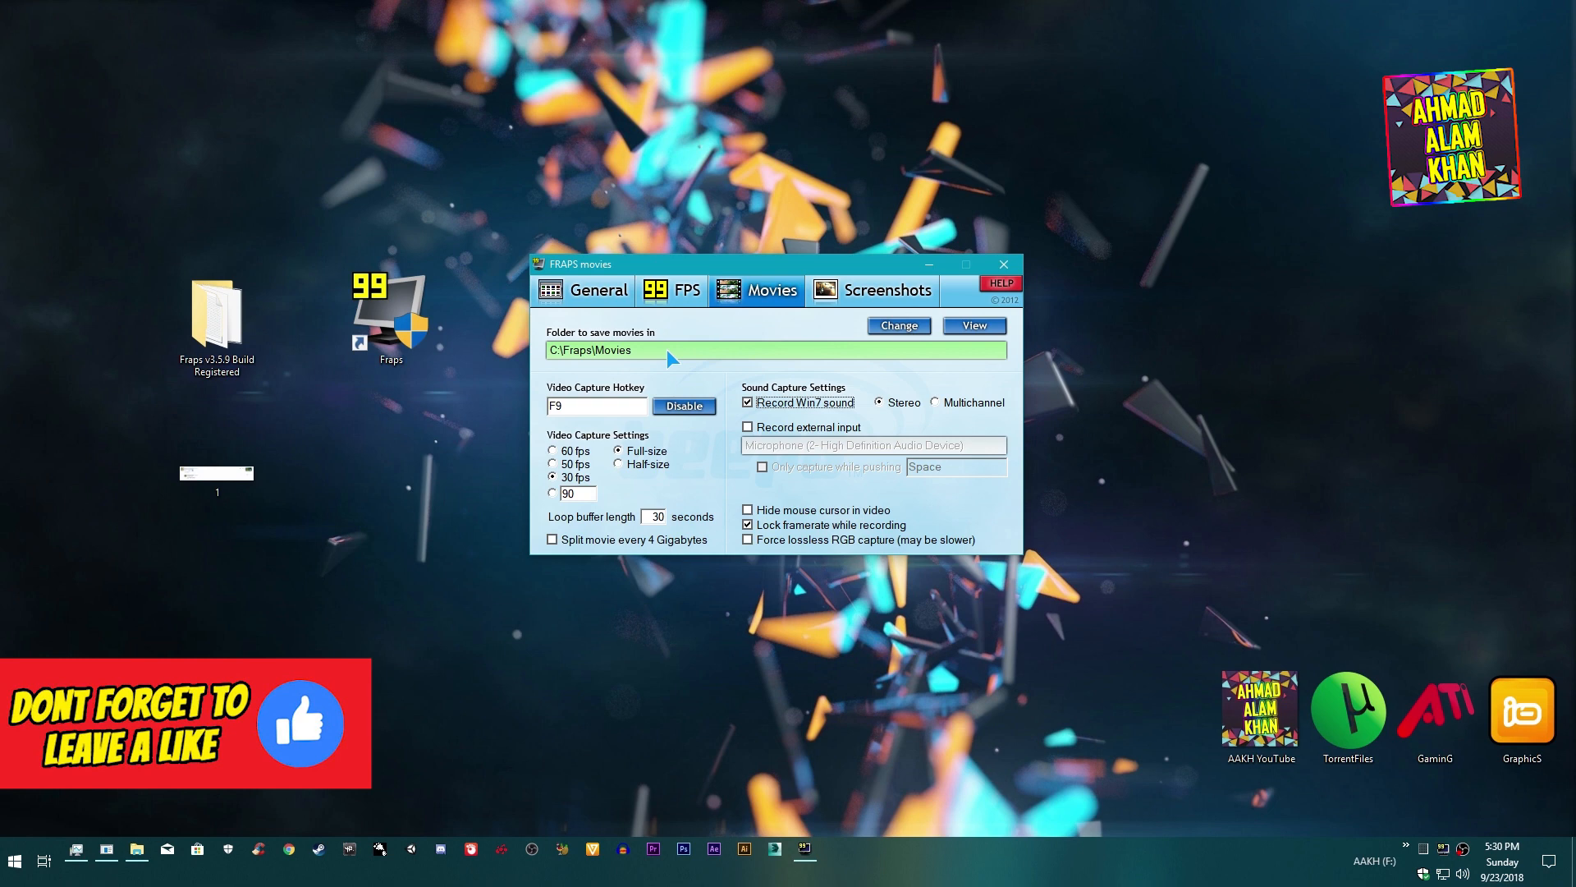
pyautogui.click(898, 325)
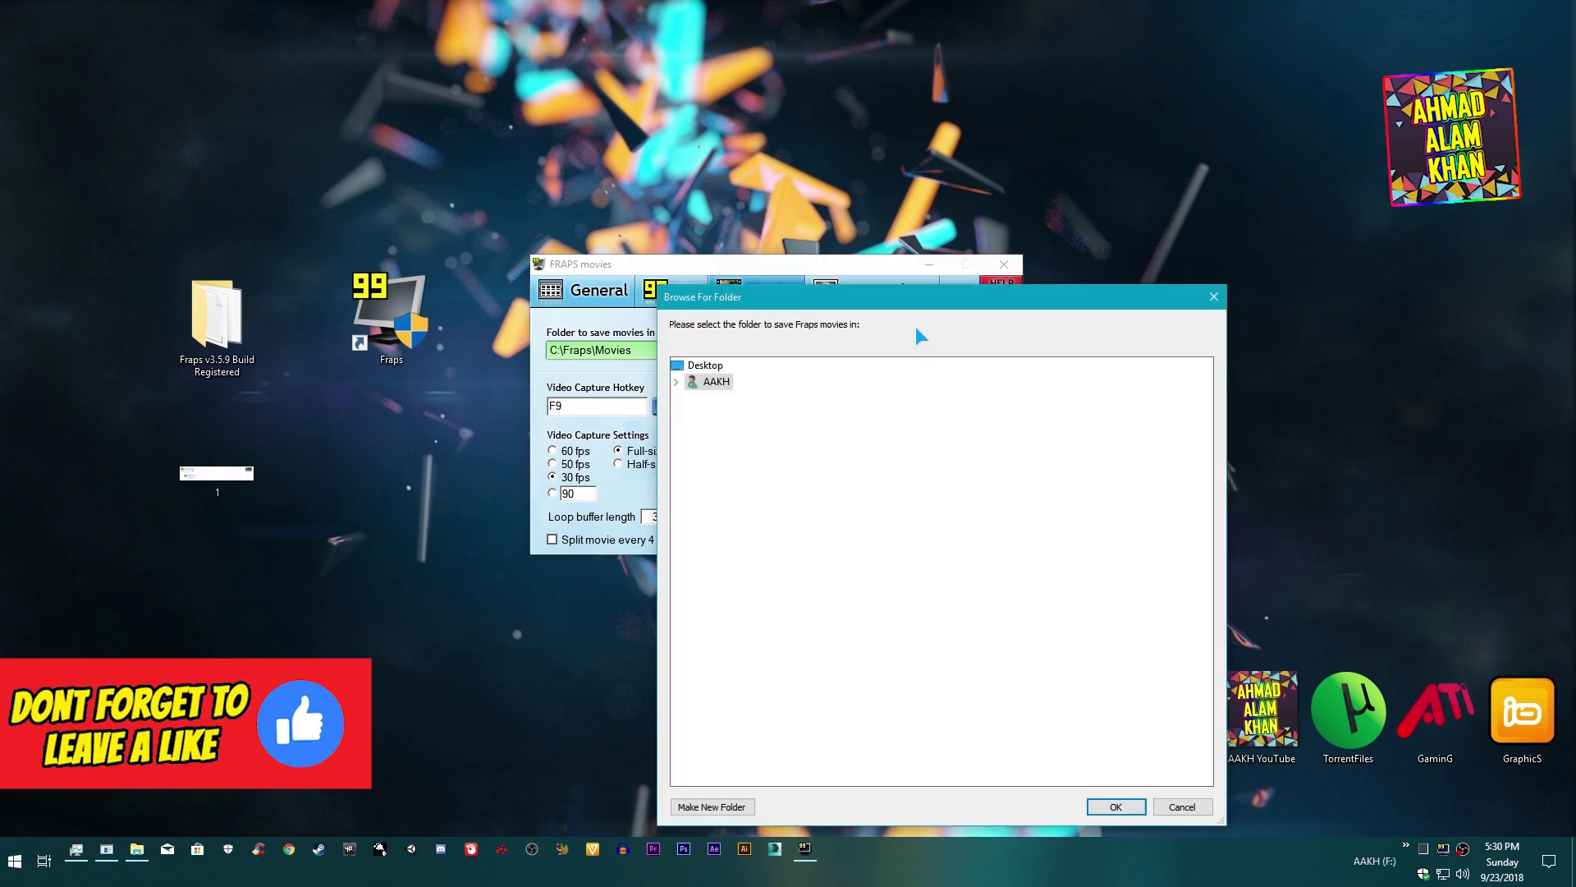
pyautogui.click(1181, 806)
pyautogui.click(973, 327)
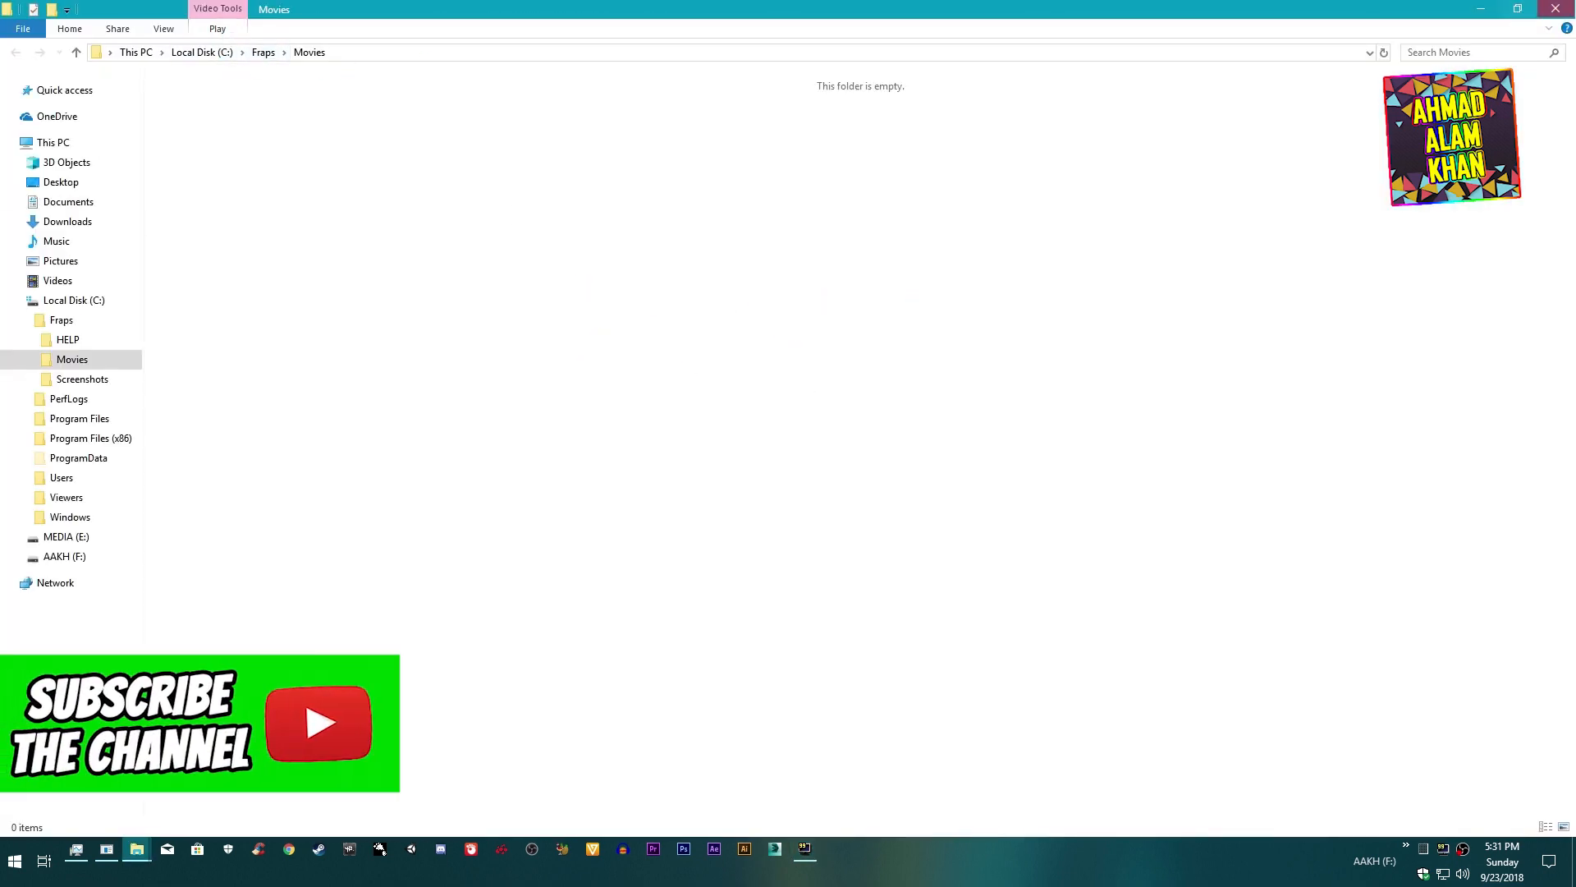
pyautogui.click(1554, 9)
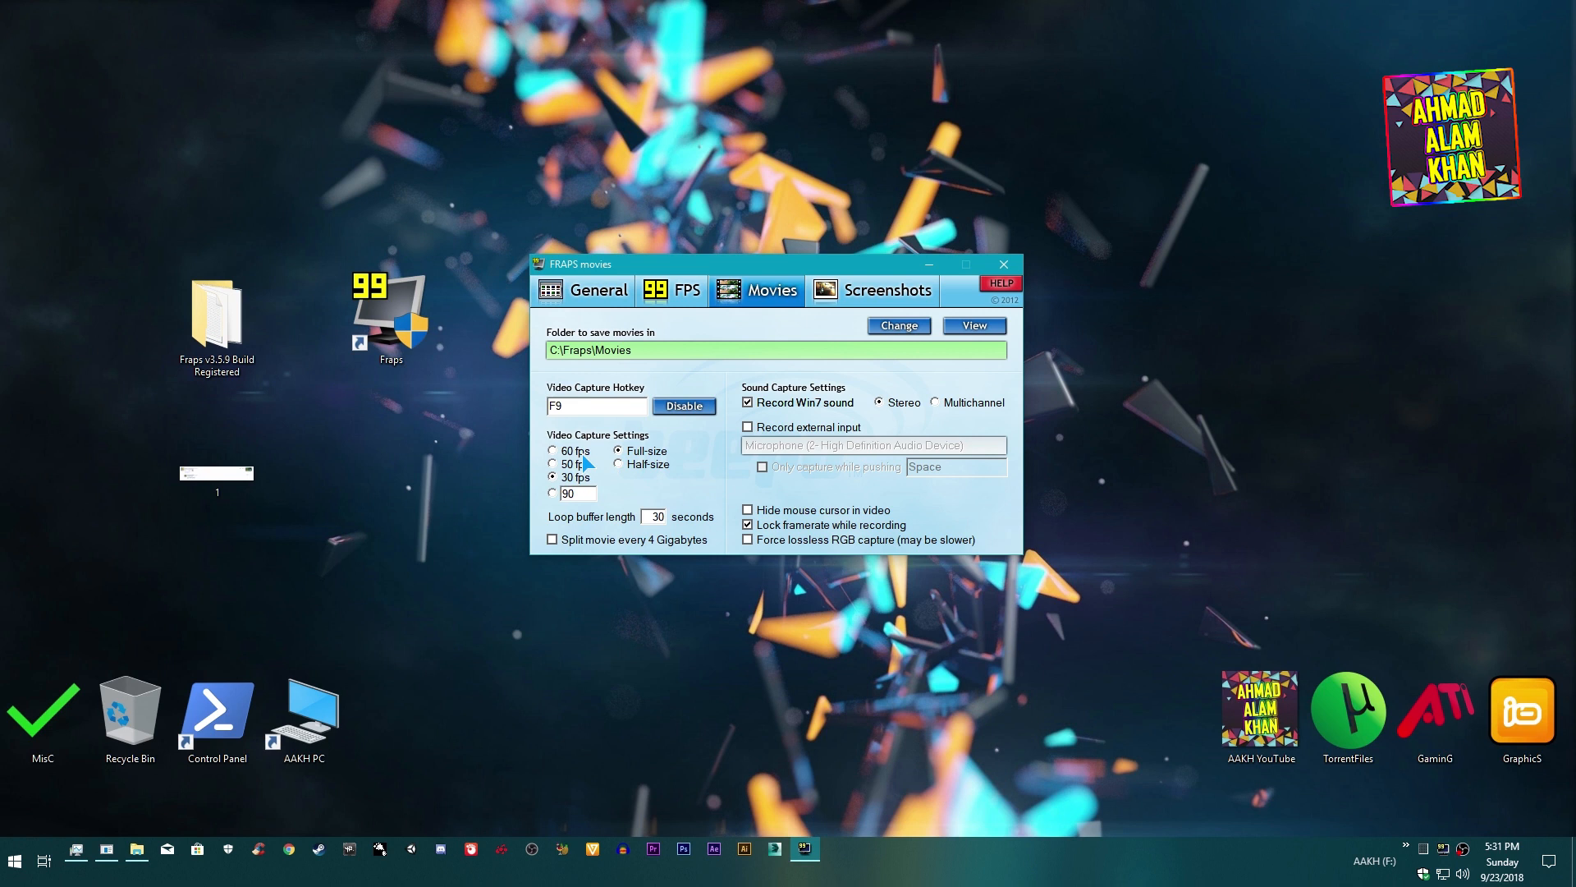
# - Try the 50 and 30 fps presets, then settle on a custom 40 fps capture rate
pyautogui.click(574, 464)
pyautogui.click(554, 494)
pyautogui.click(575, 476)
pyautogui.click(552, 494)
# - Enable recording external microphone input, review the Screenshots tab, and minimize Fraps to the tray
pyautogui.click(834, 428)
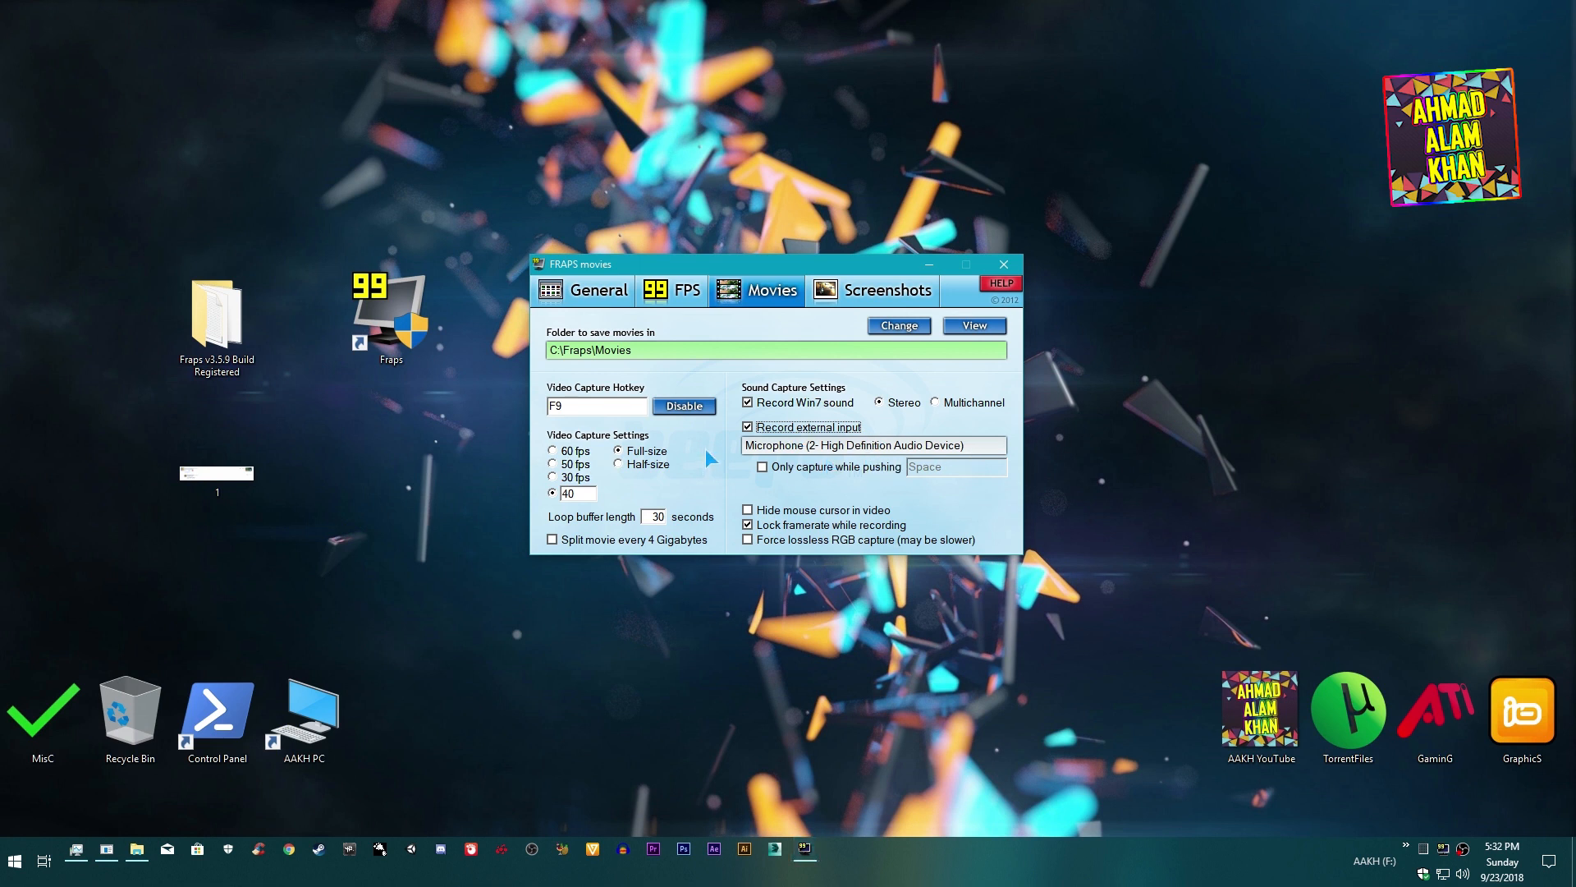
pyautogui.click(885, 290)
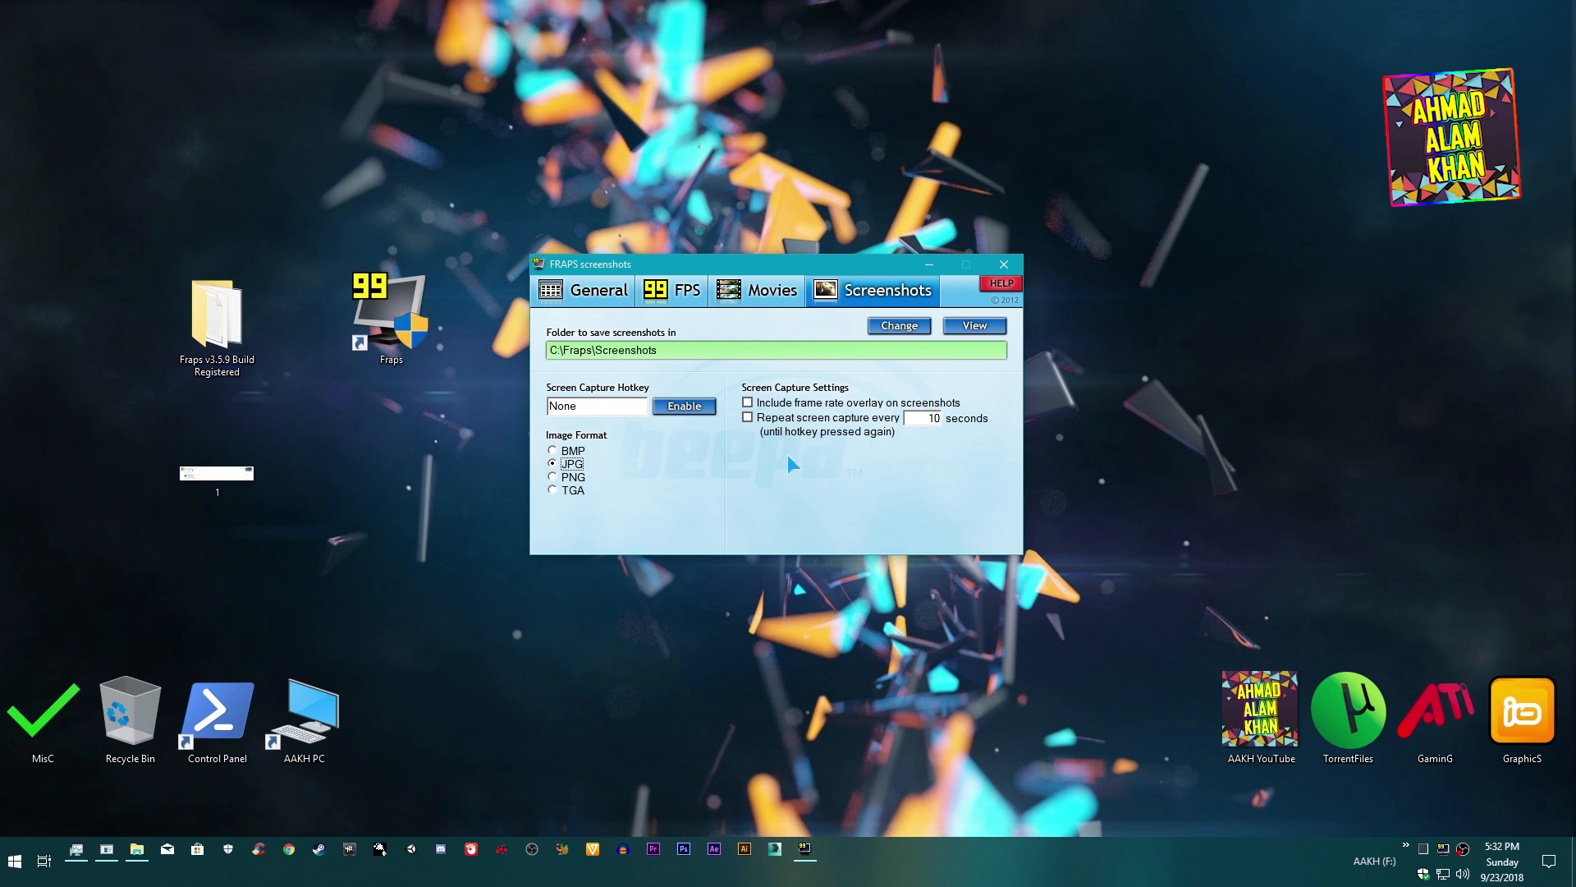
pyautogui.click(690, 292)
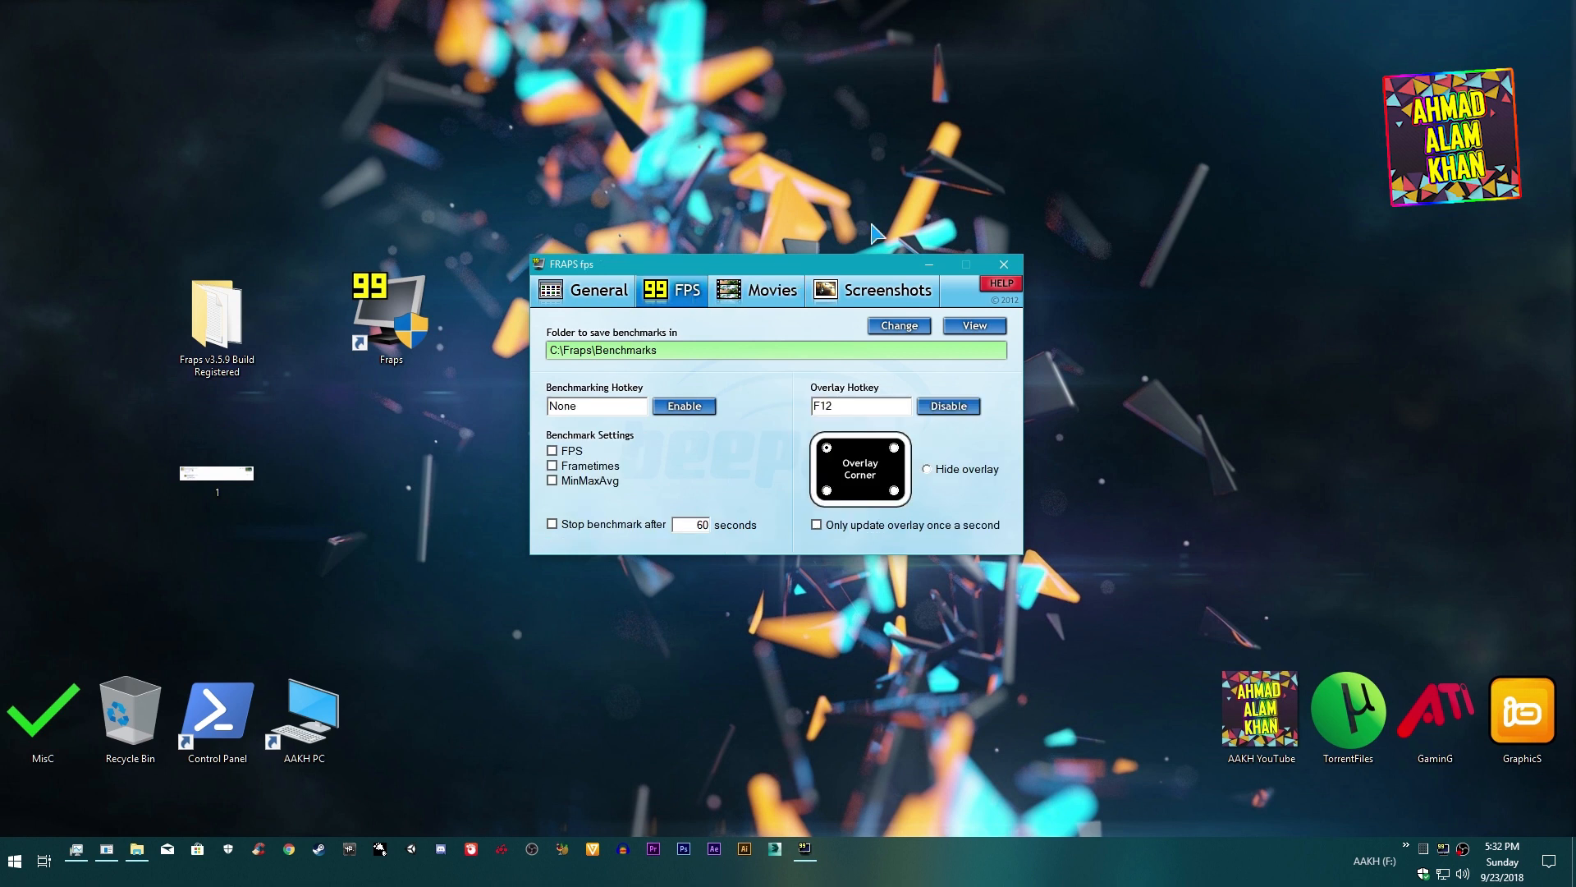
pyautogui.click(931, 264)
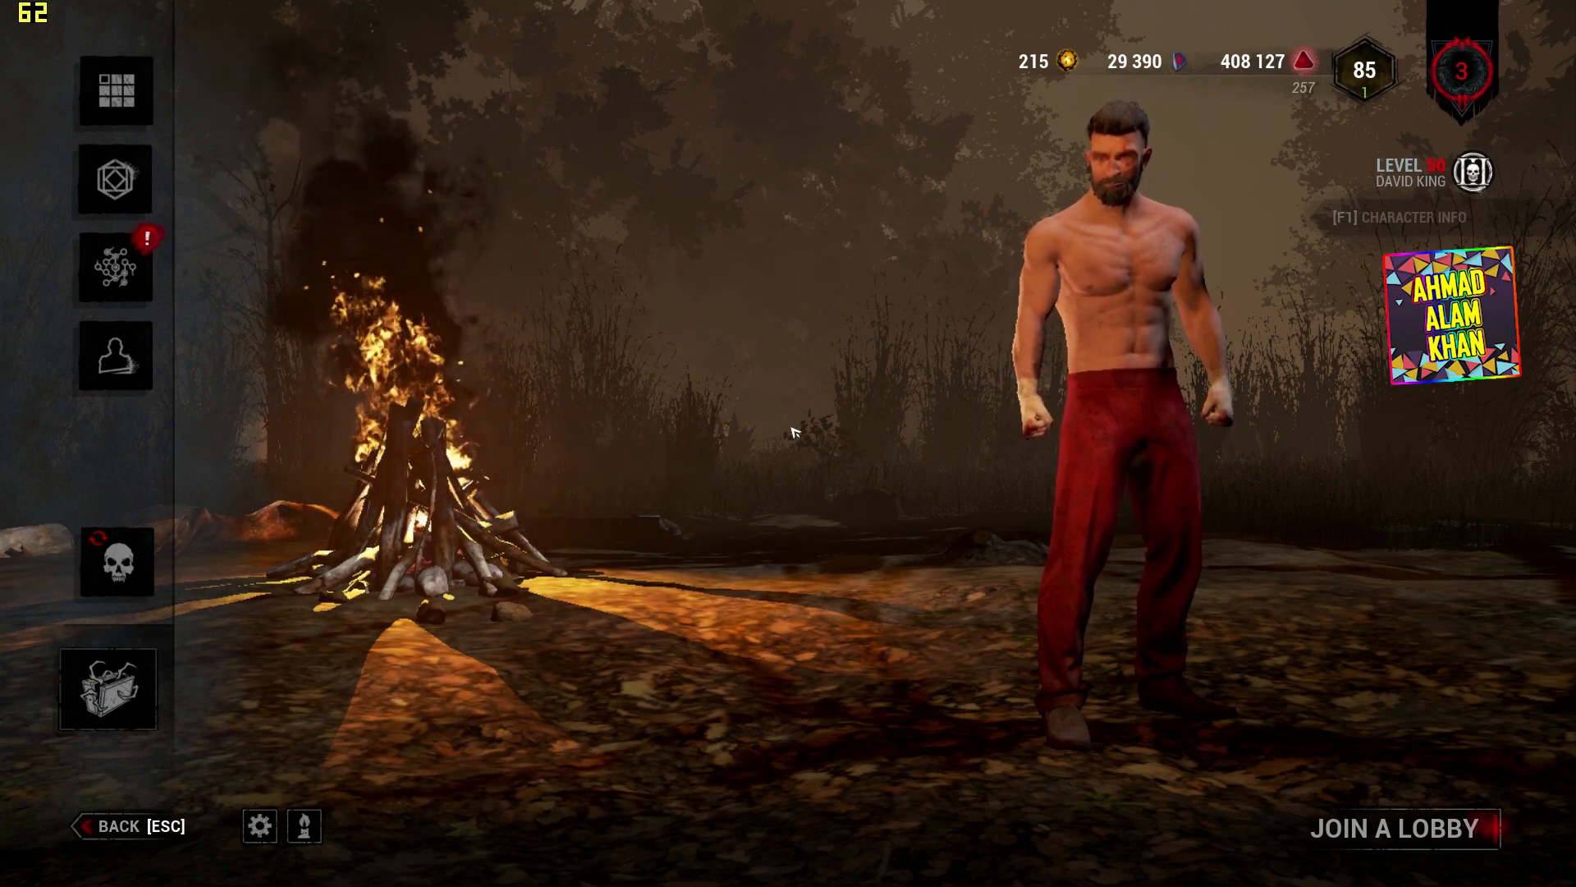
# - Quit Dead by Daylight from its main menu via the confirmation dialog
pyautogui.press('Escape')
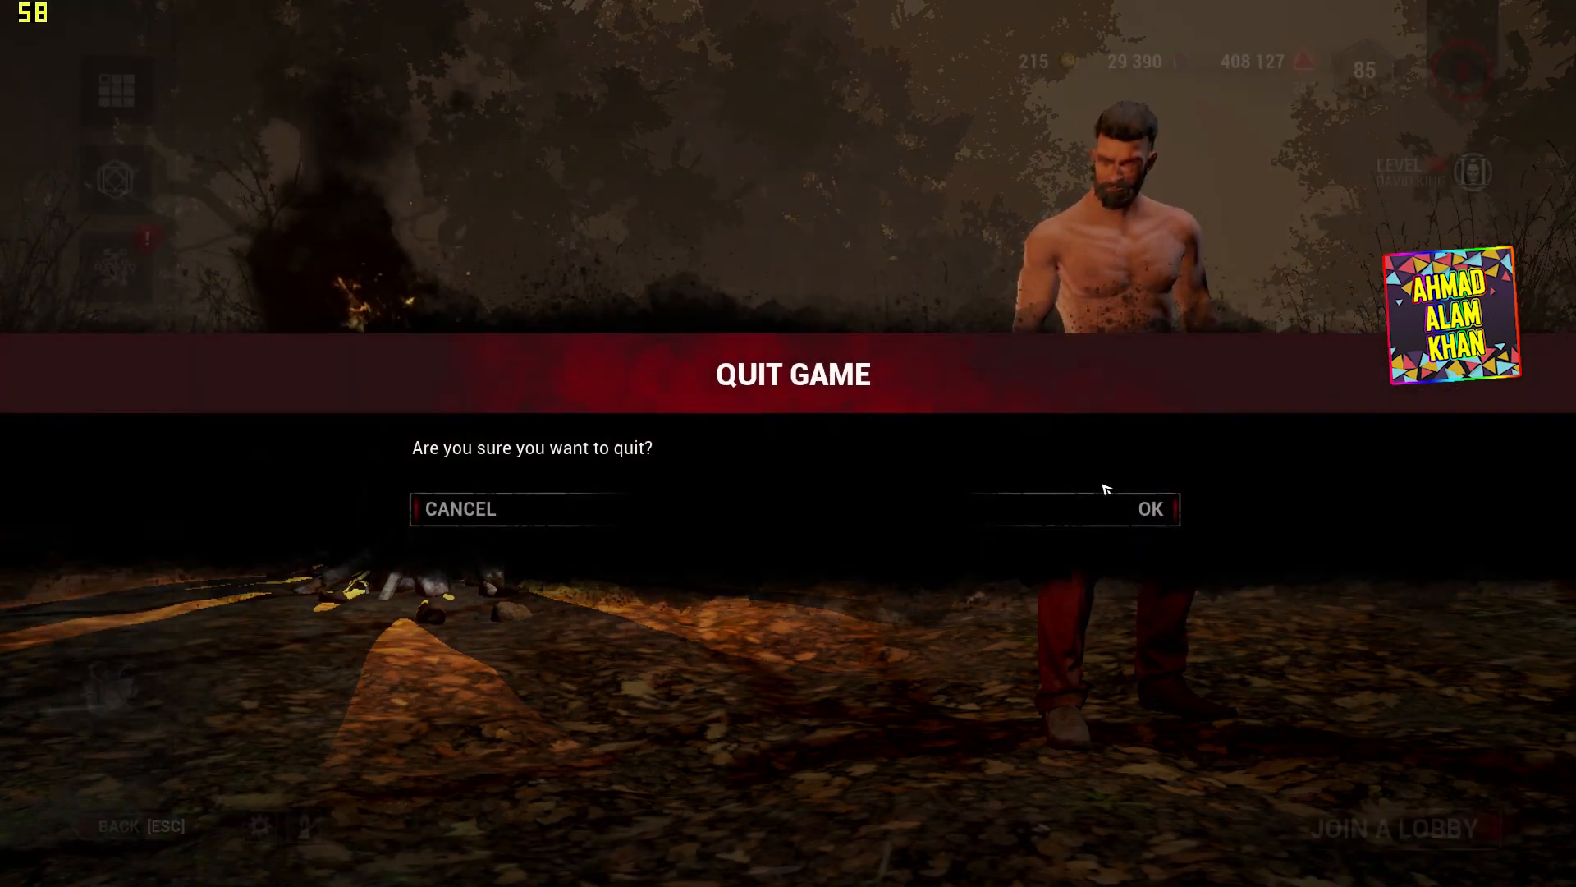
pyautogui.click(1134, 503)
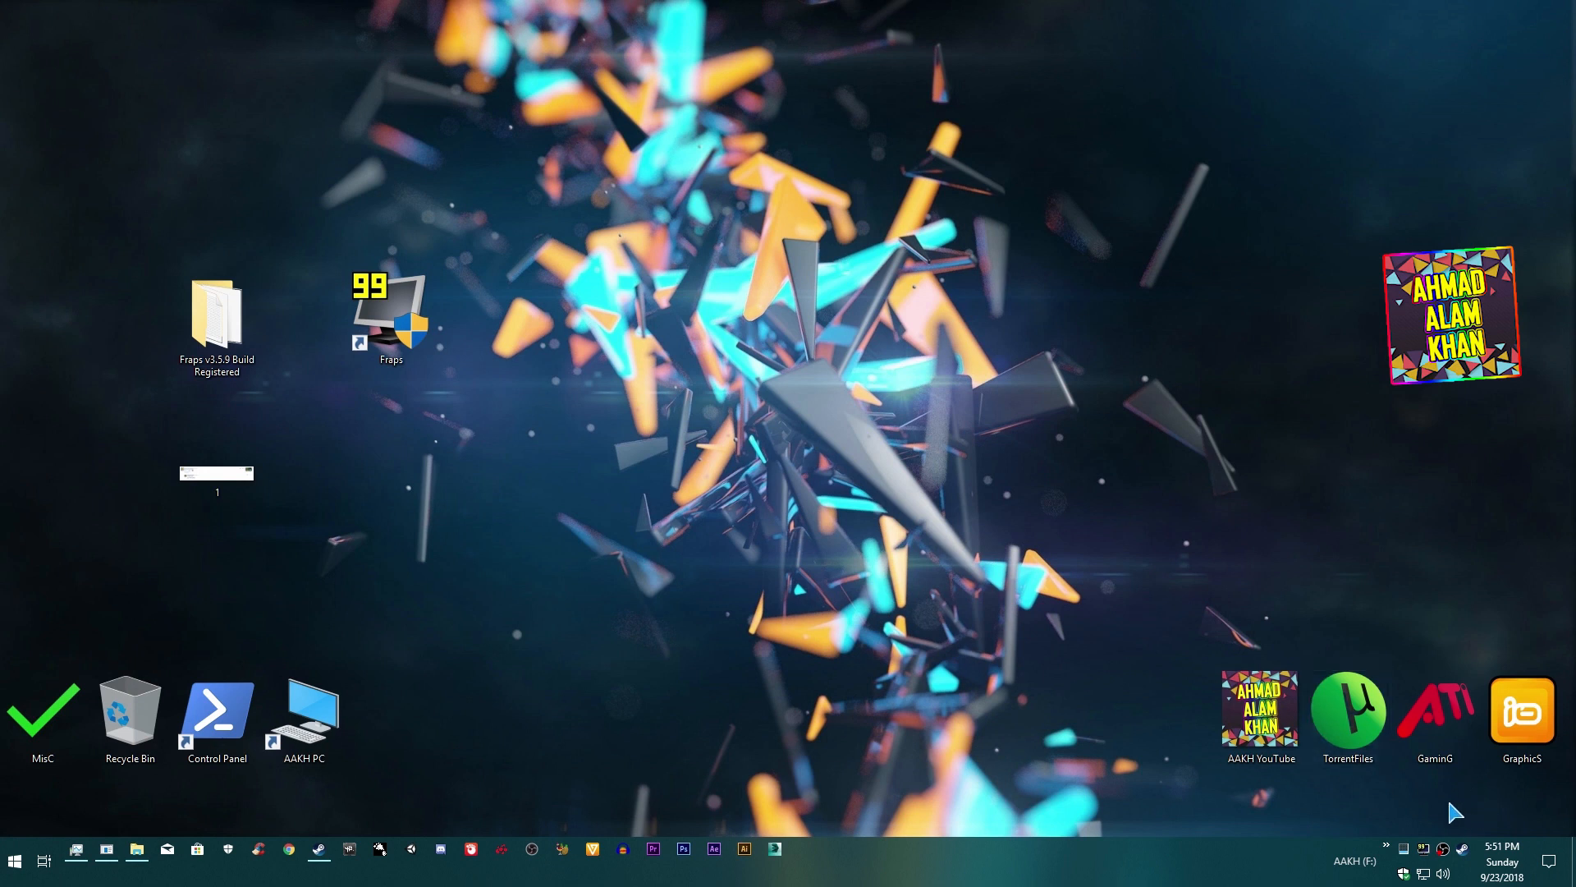
# - Use the Fraps tray icon's View Movies to play the recorded .avi clip in GOM Player, then close it
pyautogui.rightClick(1434, 849)
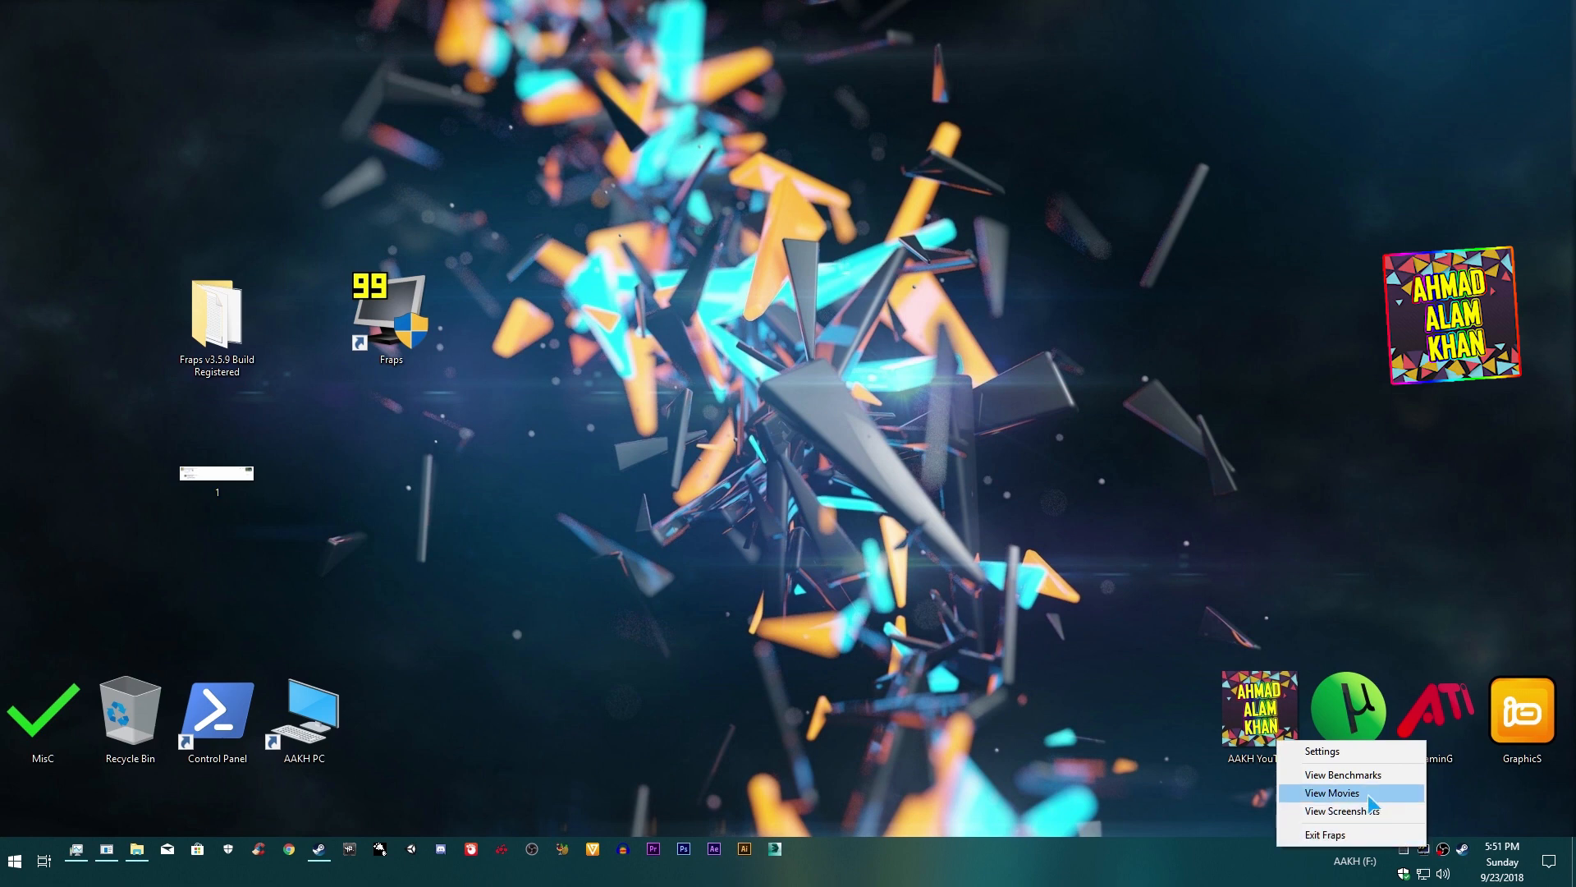
pyautogui.click(1332, 794)
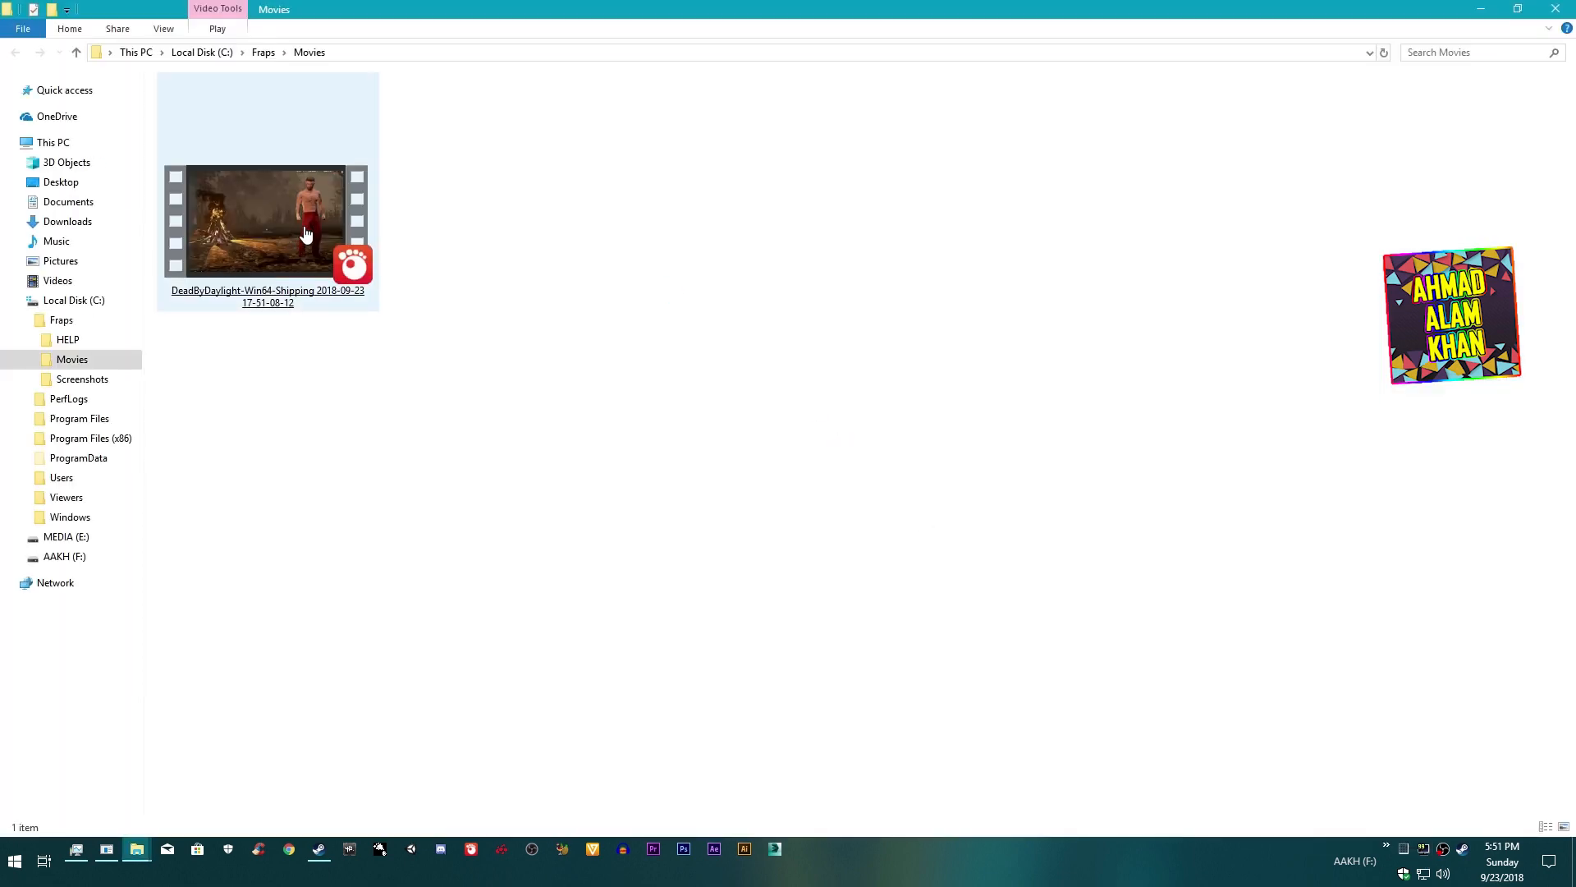
pyautogui.doubleClick(267, 223)
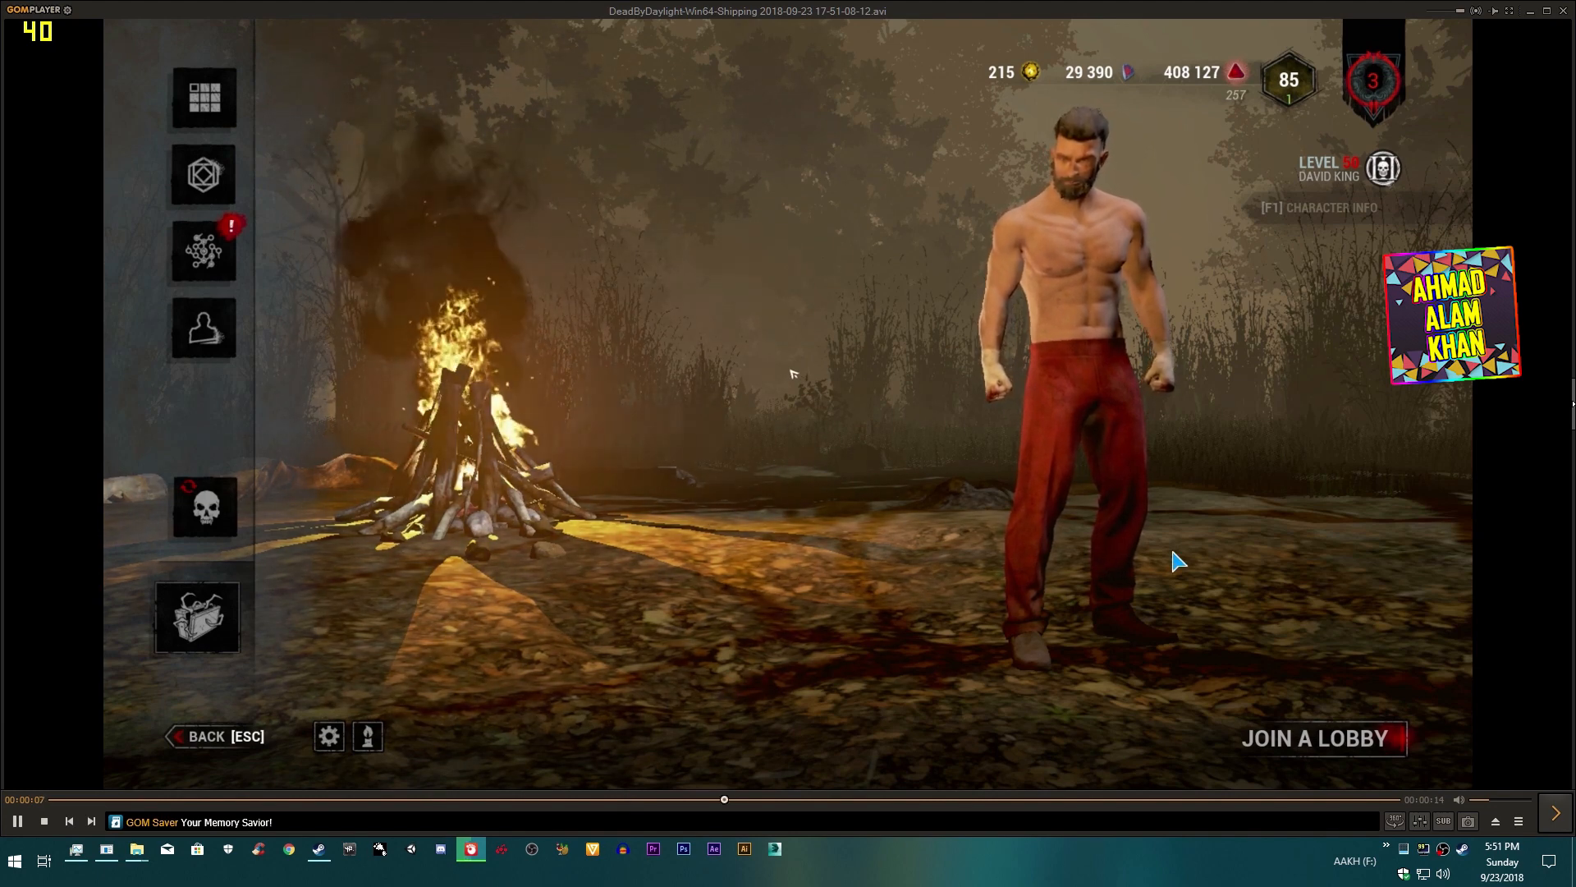
pyautogui.click(1556, 10)
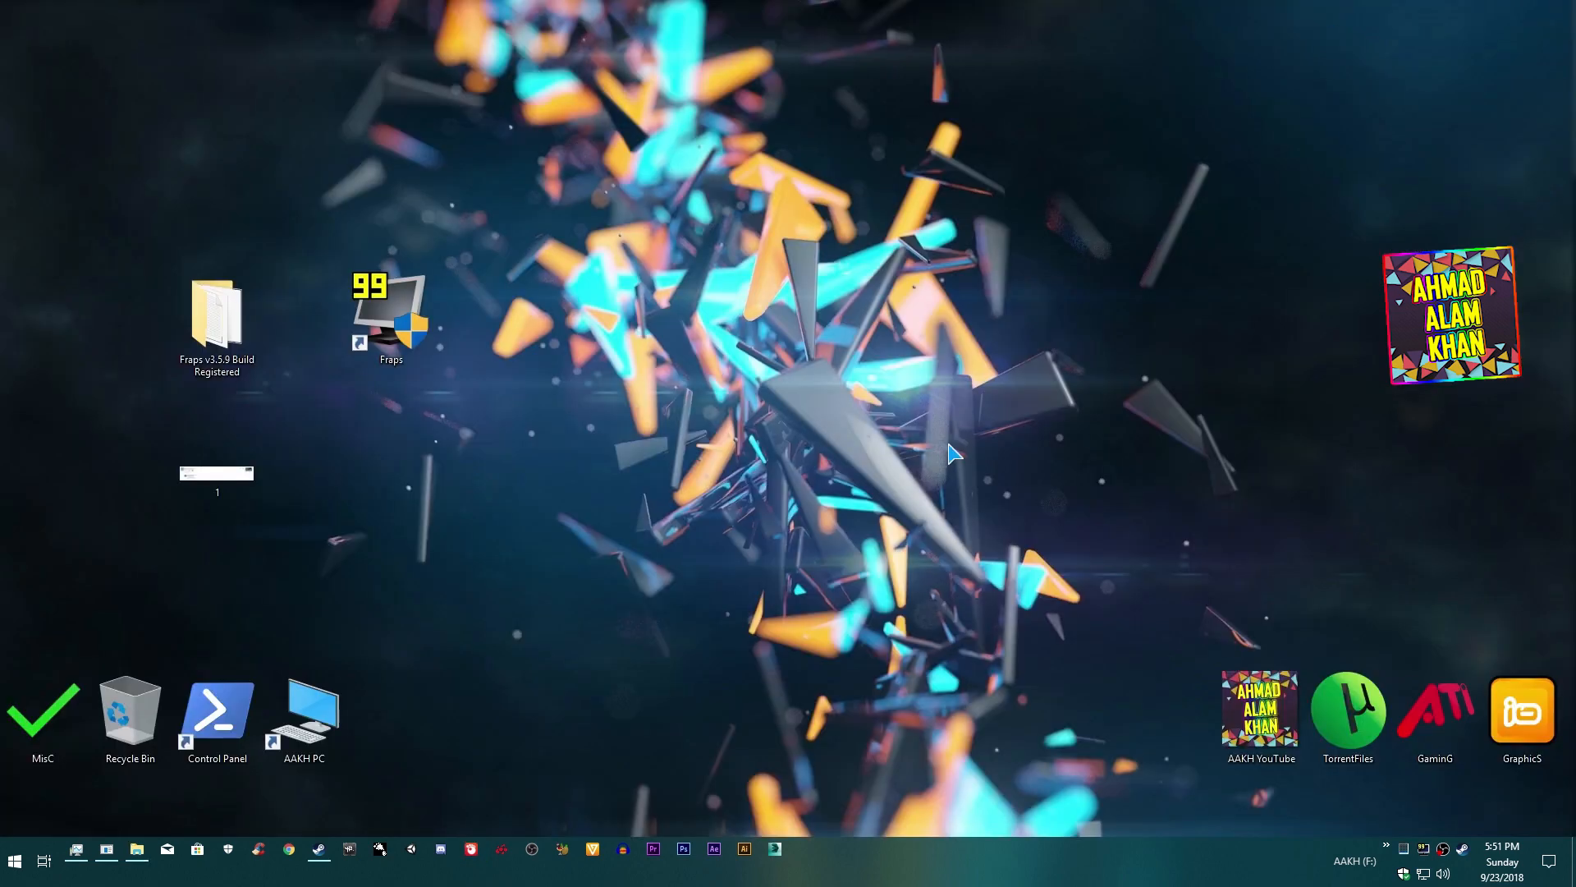